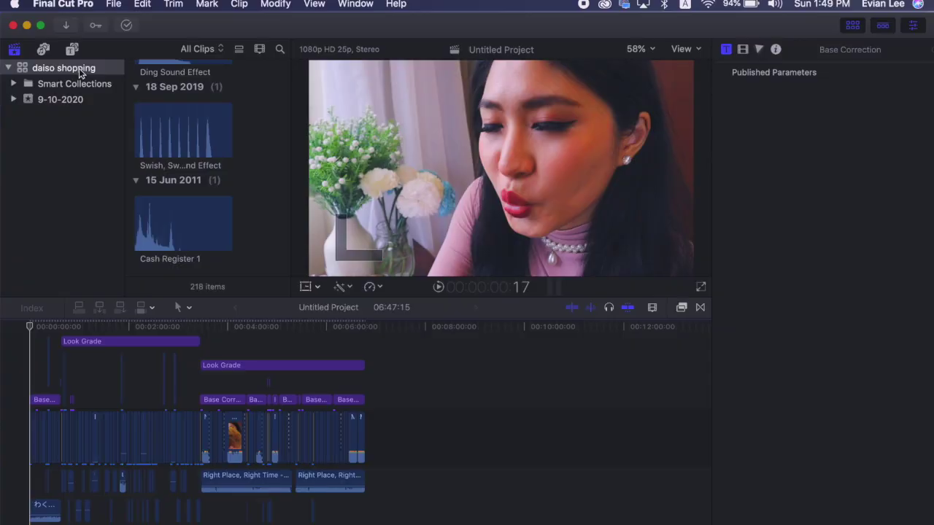
Create the new library 'Review of Emily in Paris' and close the 'daiso shopping' library
click(113, 4)
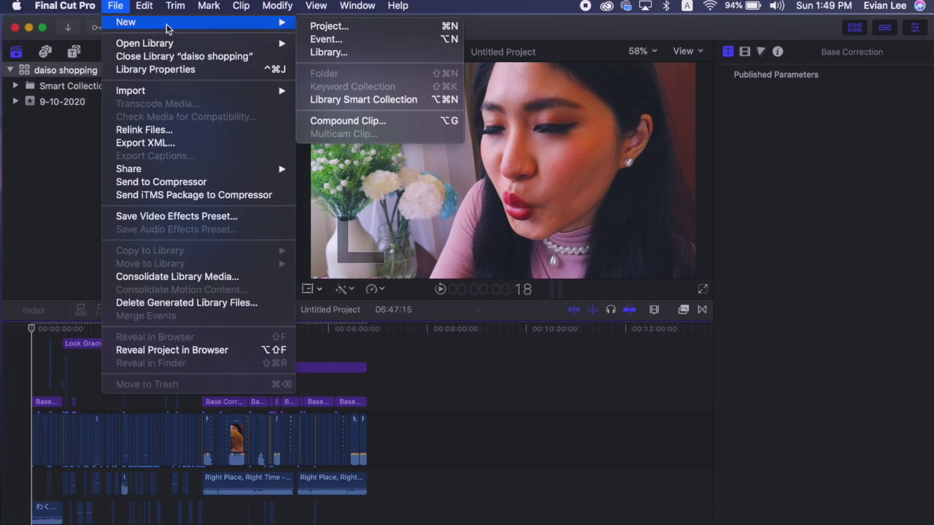
click(356, 52)
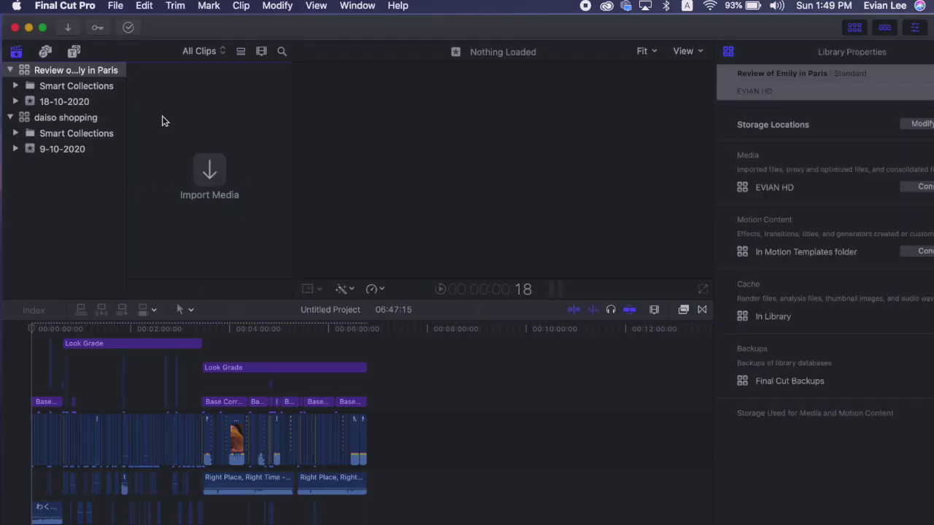
right_click(71, 118)
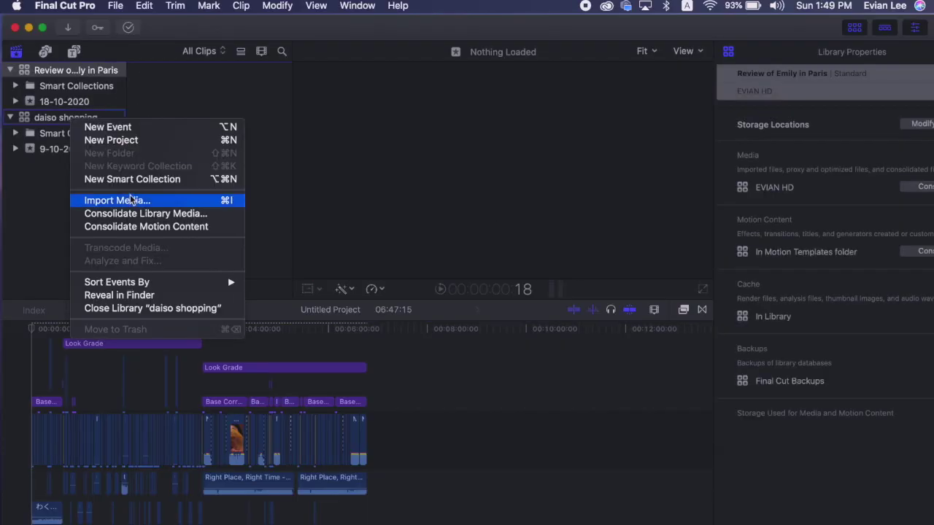
click(182, 309)
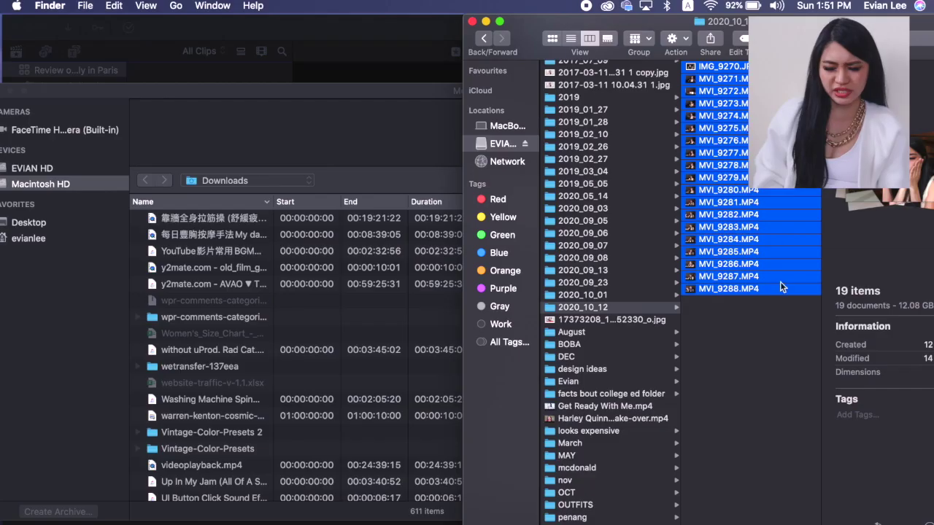
Drag the MVI video files into Media Import and select all of them for import
drag(780, 332, 746, 80)
drag(746, 120, 388, 287)
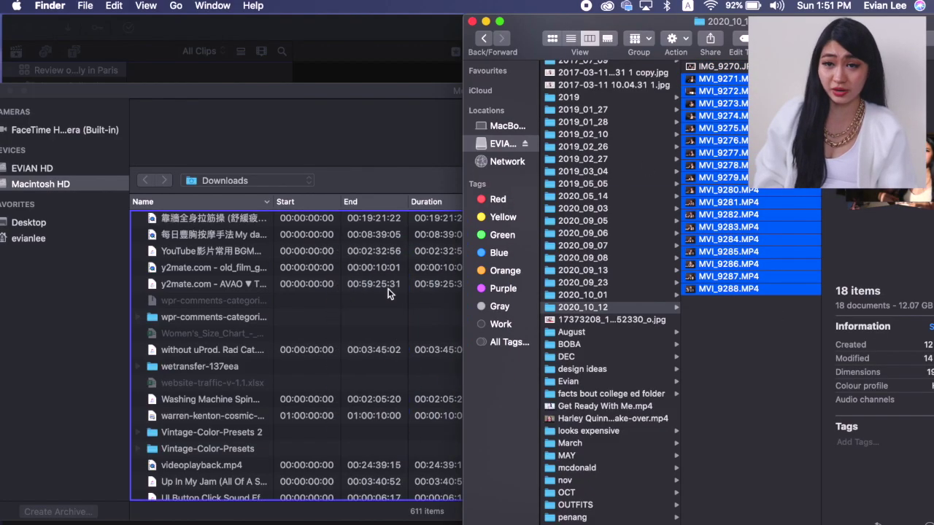
click(451, 89)
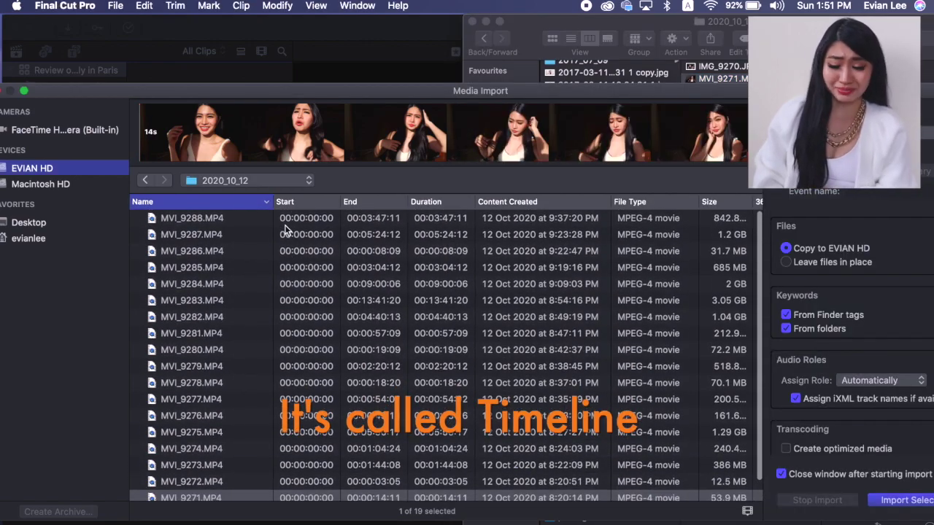
key(super+a)
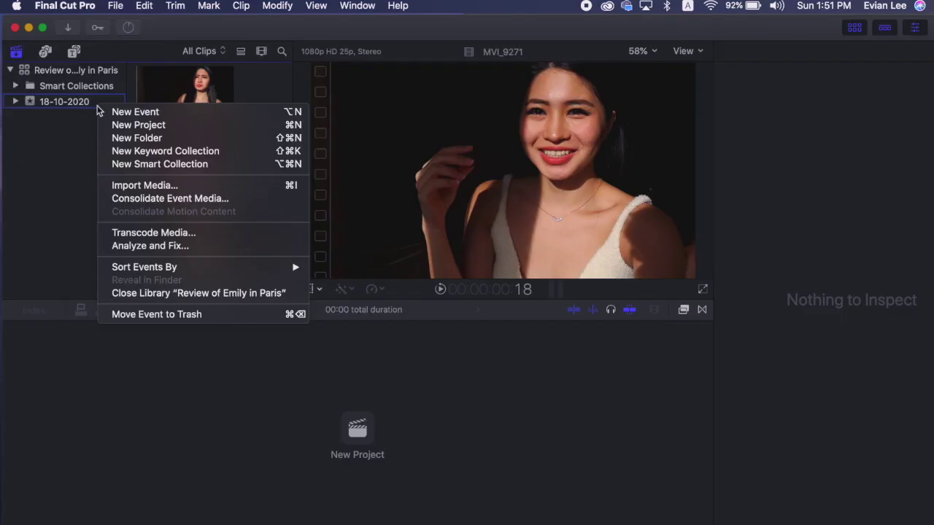
Create project 'youtube video 1' in the 18-10-2020 event and place clip MVI_9275 on its timeline
click(192, 129)
text(youtube)
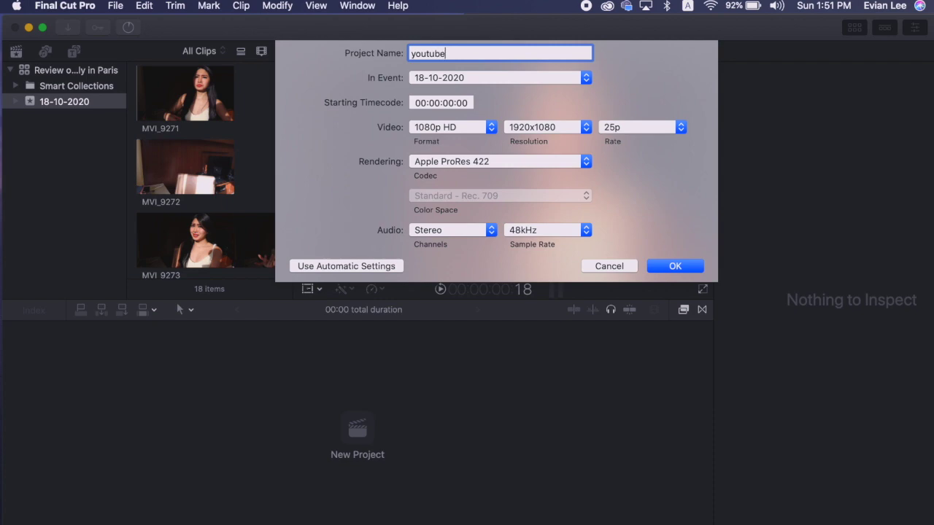
text( video)
text(1)
key(Return)
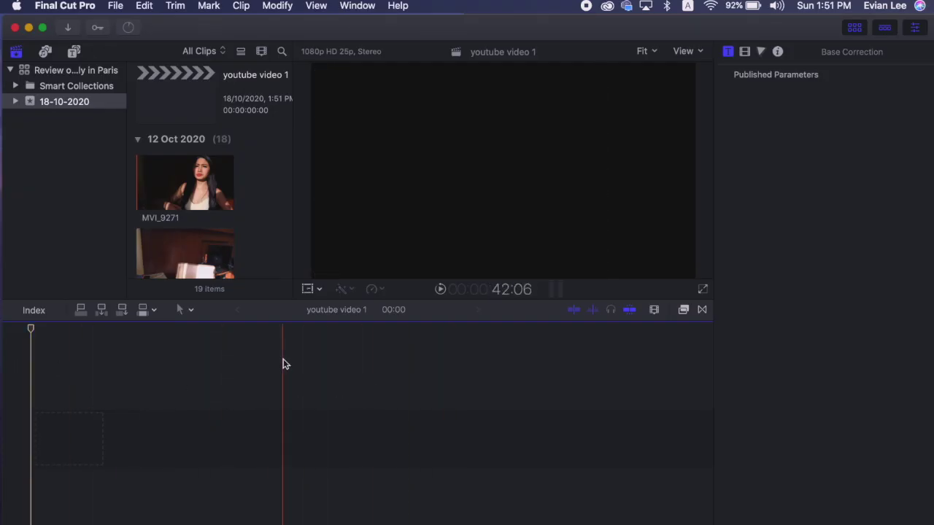
drag(194, 198, 150, 413)
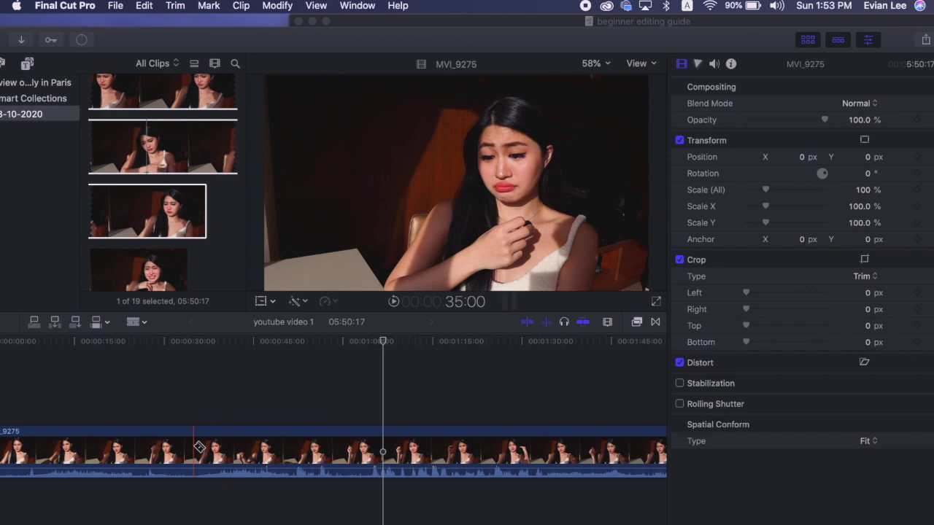
Blade the MVI_9275 clip at the 30-second point, then select the piece after the cut
click(197, 447)
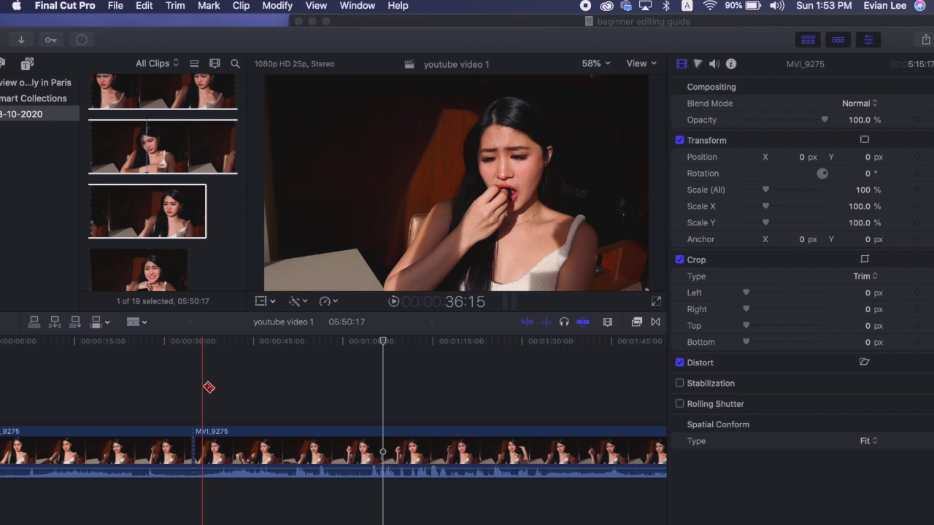
key(a)
click(241, 453)
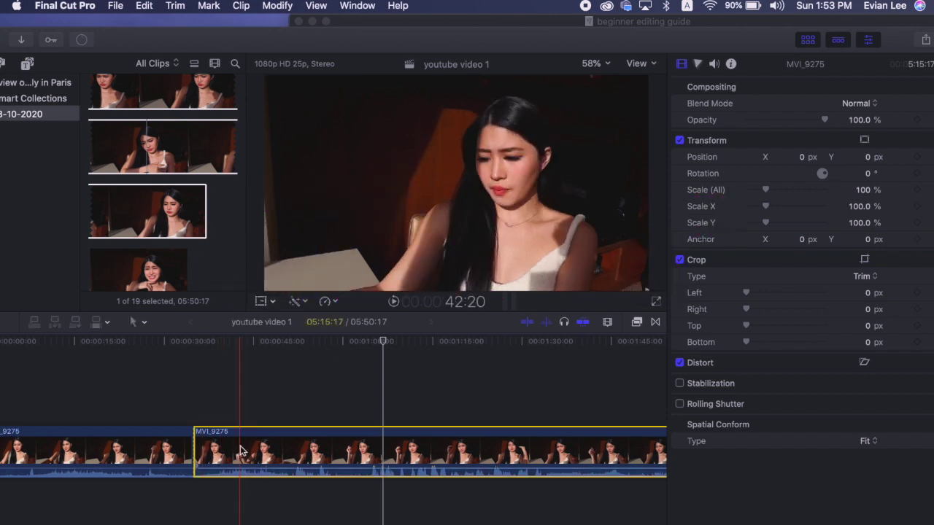
drag(241, 452, 250, 432)
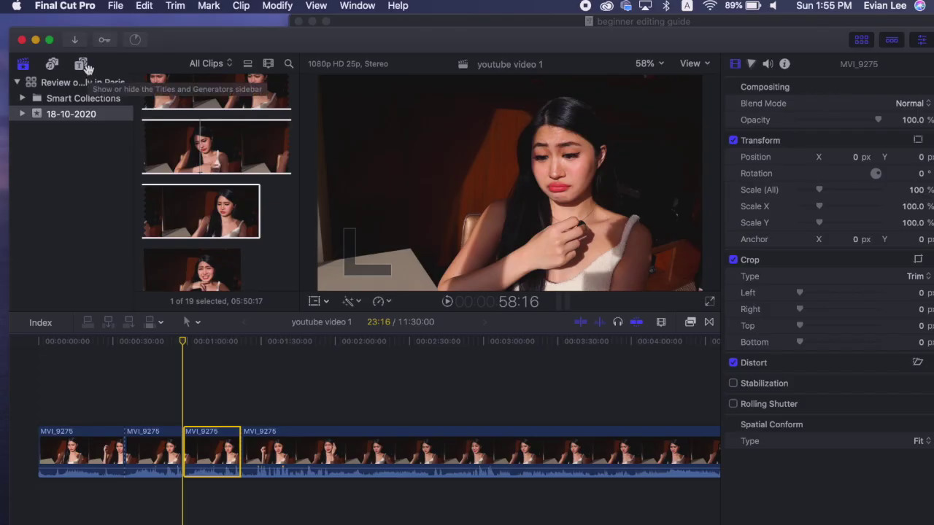
Add a Basic Title reading 'This is it' above the clips and give it the Faux 3D style
click(81, 65)
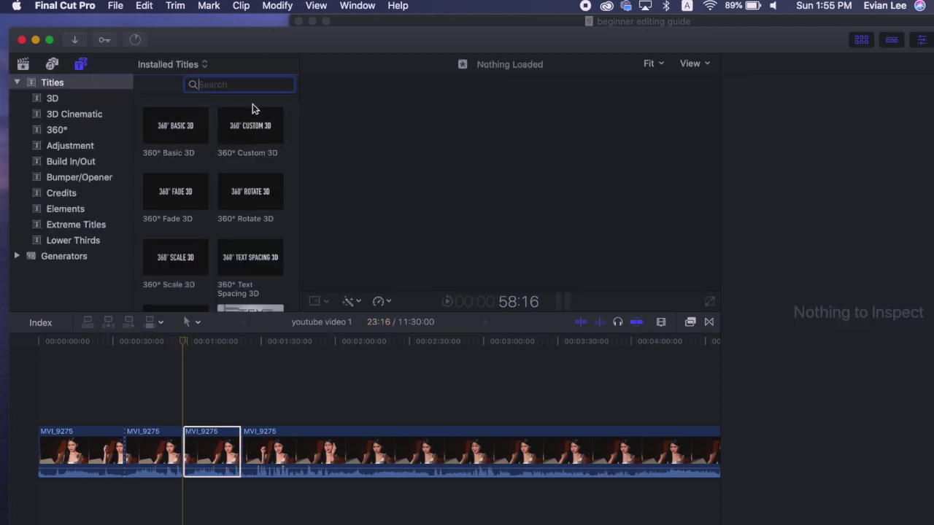
scroll(208, 229, down, 5)
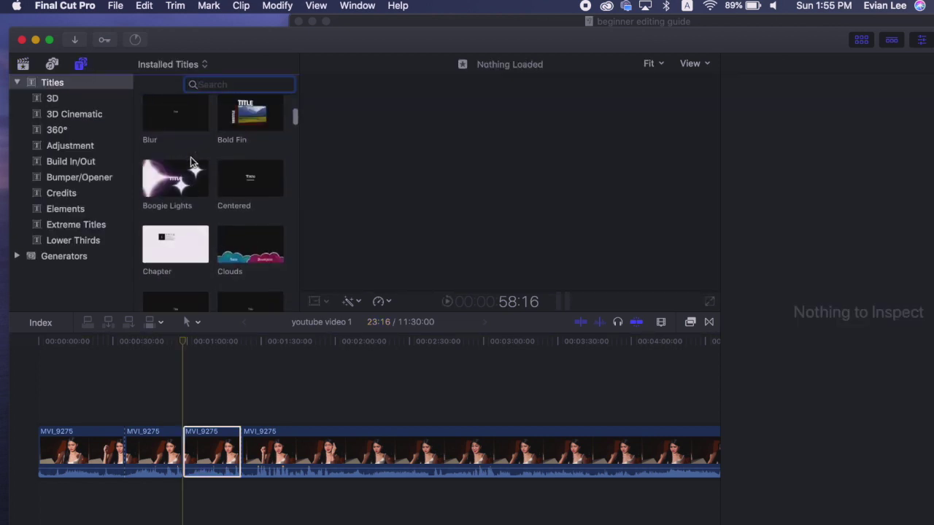
text(basic)
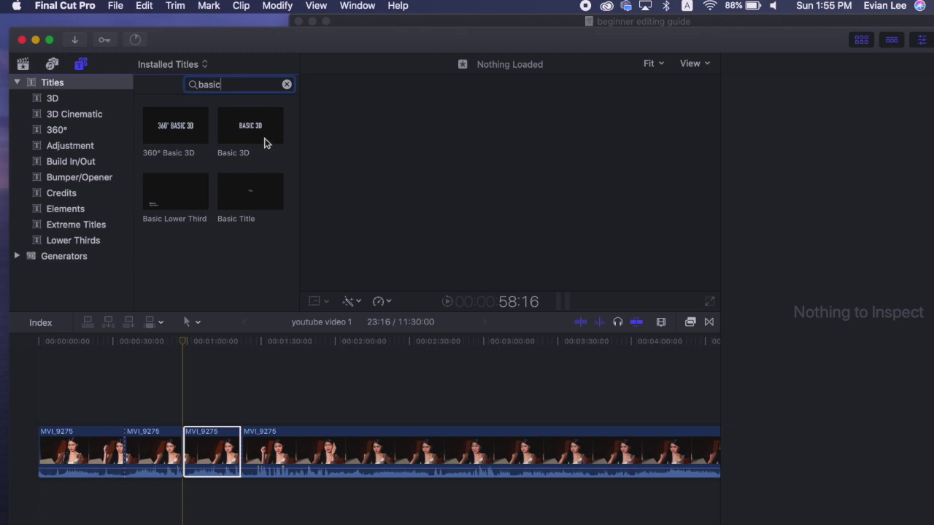
drag(250, 191, 196, 409)
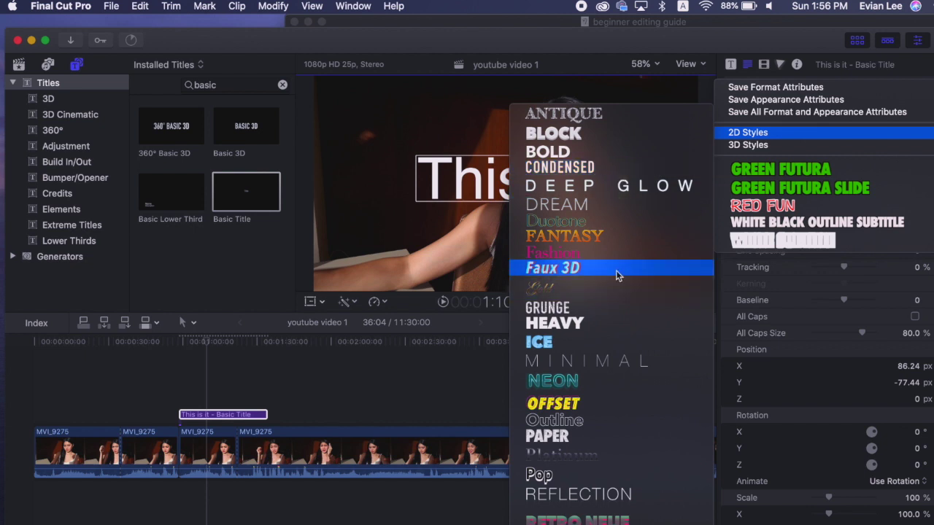
click(616, 270)
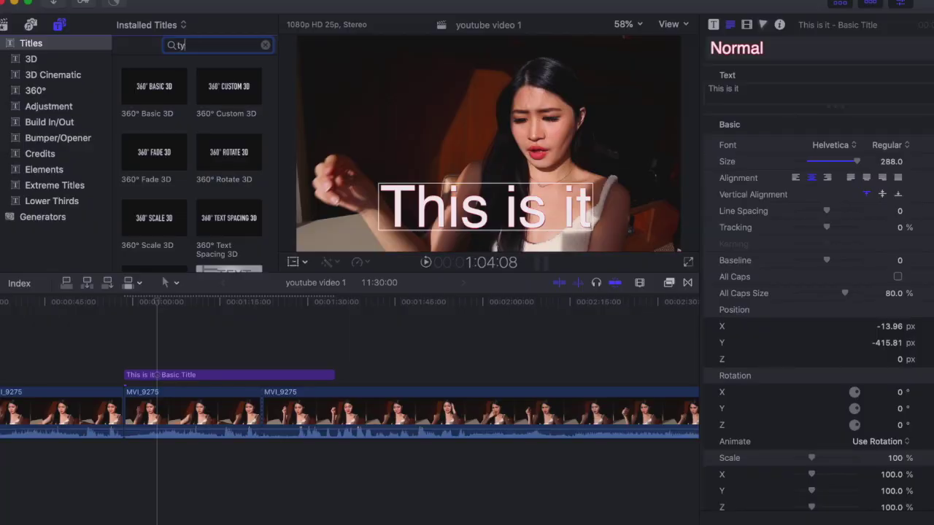
Add a Typewriter title reading 'Type something' ahead of the Basic Title and show its Title inspector
text(ewri)
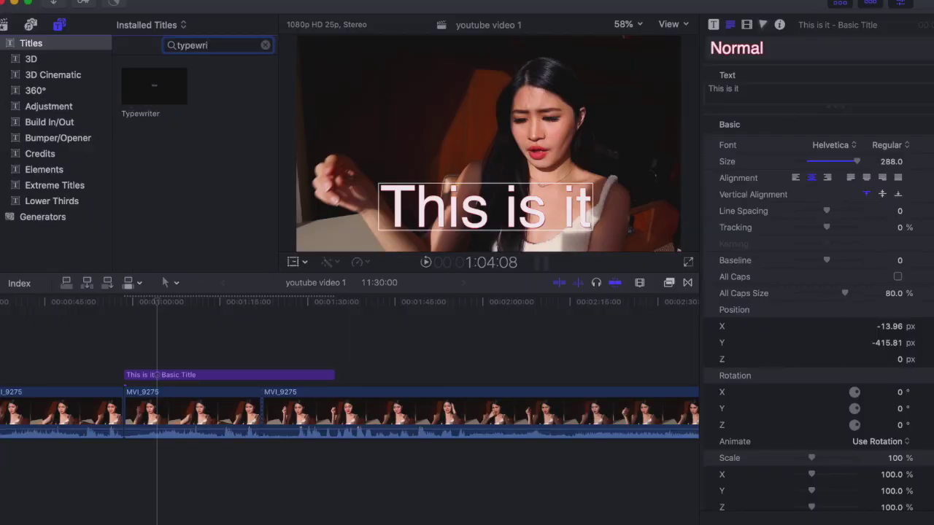
drag(146, 84, 124, 334)
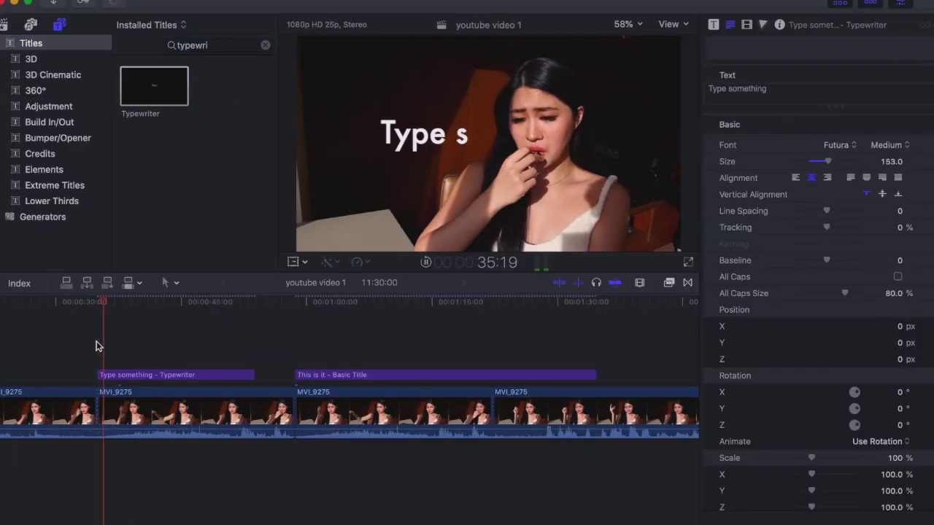
click(110, 375)
click(713, 25)
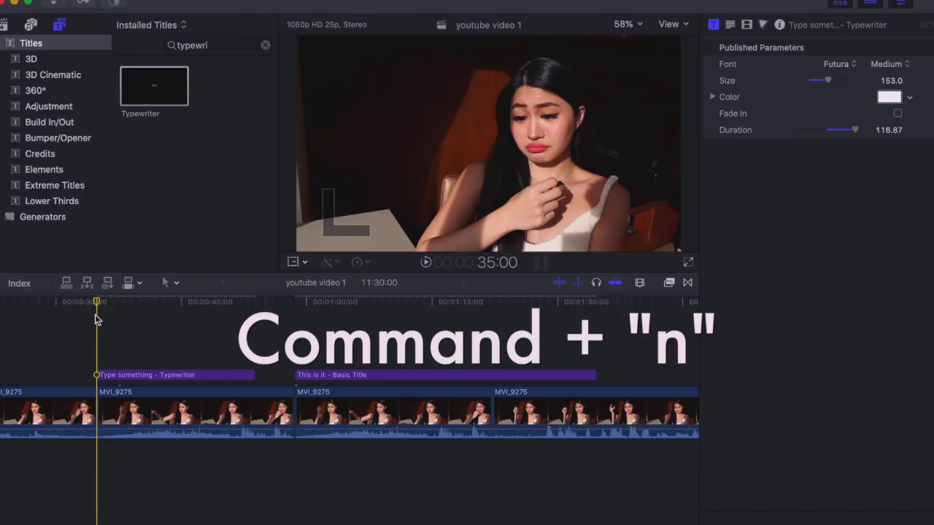
Create a new project using a Custom video format 1080 pixels wide
key(super+n)
key(c)
key(Return)
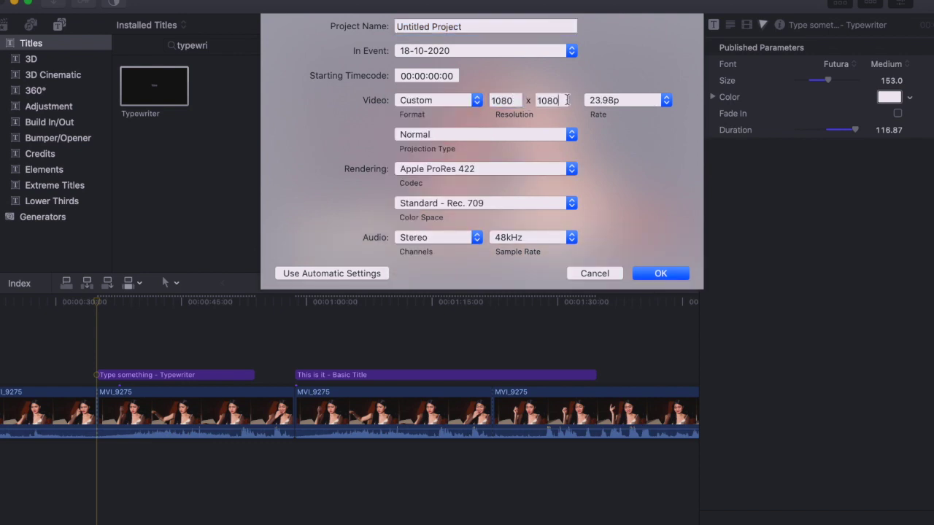
key(Return)
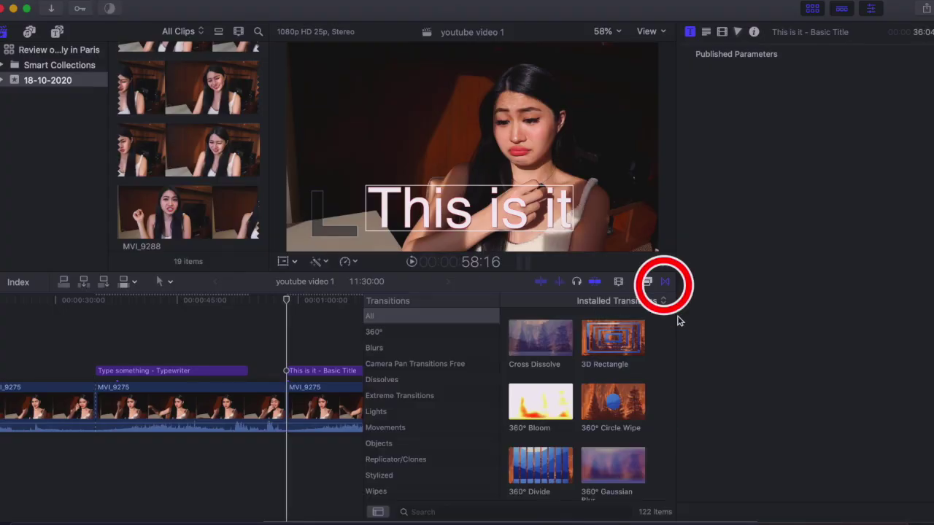
Search 'pan left' and place the Pan Left transition on the edit point between the MVI_9275 clips
click(510, 512)
text(p)
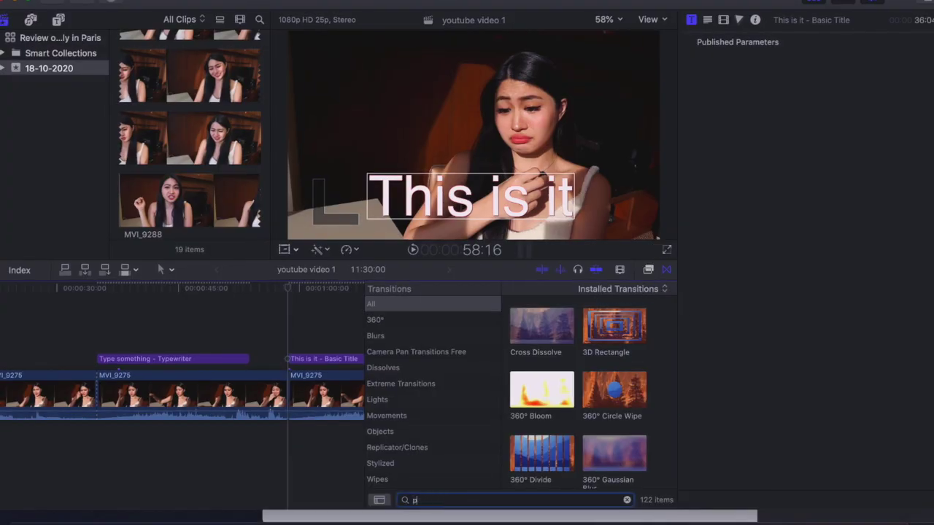
text(an left)
drag(541, 326, 288, 398)
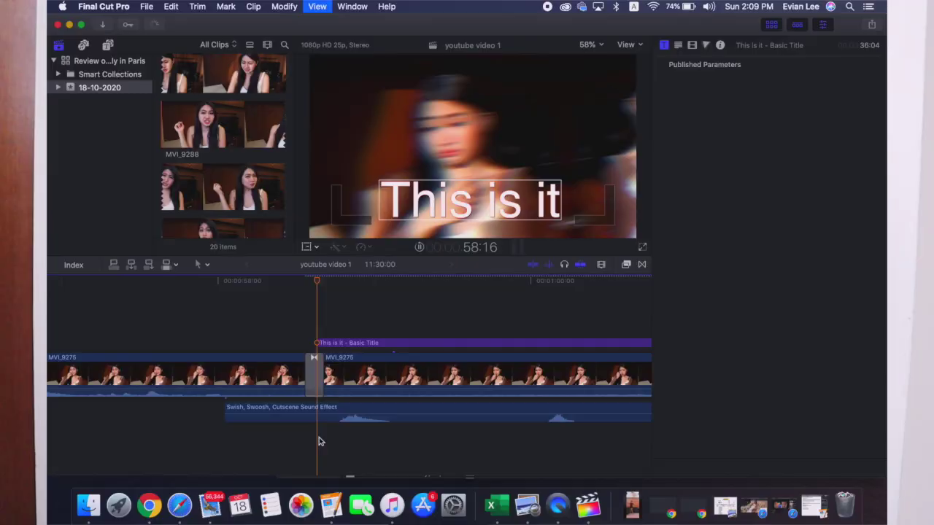
Zoom the timeline out and slide the Swish, Swoosh sound effect earlier to lead into the transition
key(super+minus)
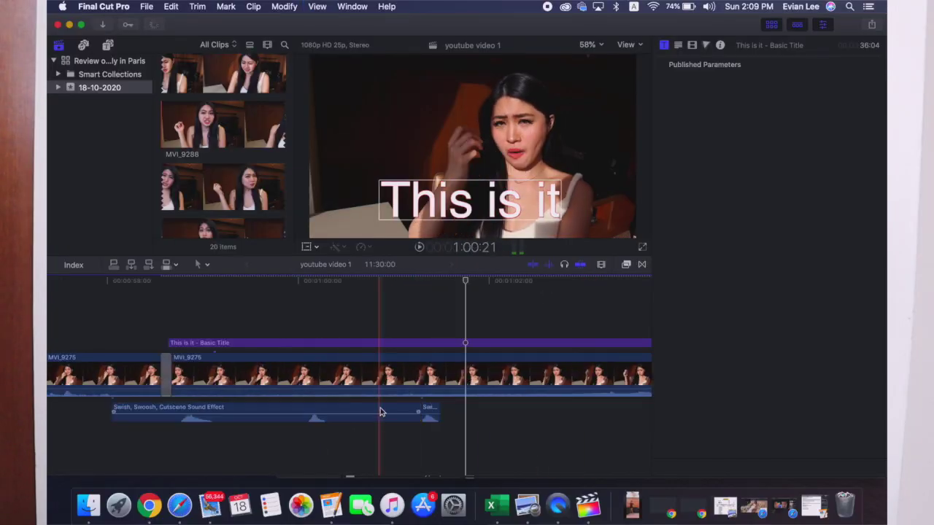
drag(394, 414, 429, 411)
drag(326, 410, 175, 409)
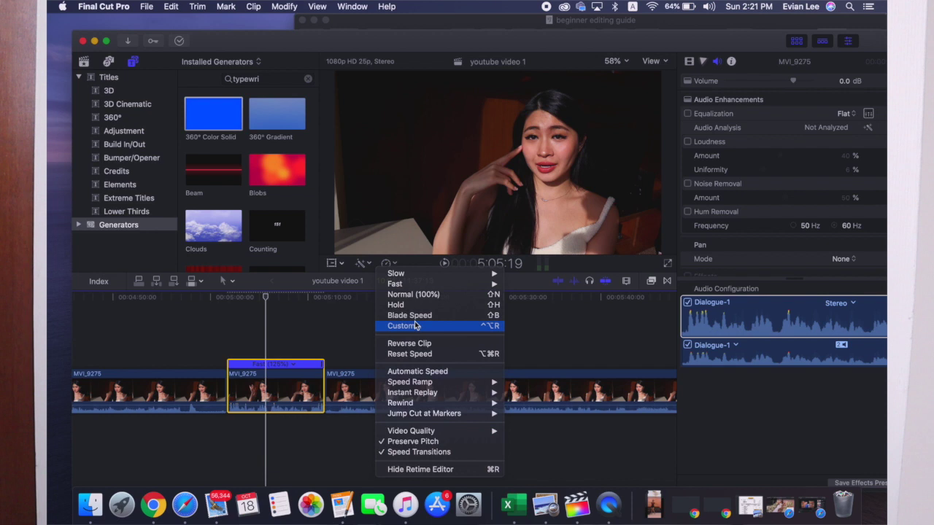
Set the MVI_9275 clip to a custom 133% speed, shortening it to 00:00:09:11
click(416, 326)
text(1)
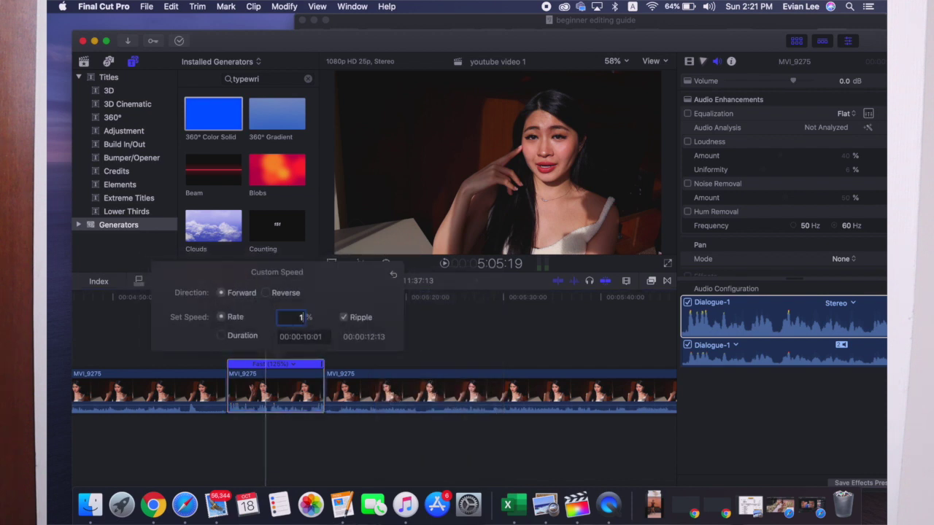
text(33)
key(Return)
click(228, 434)
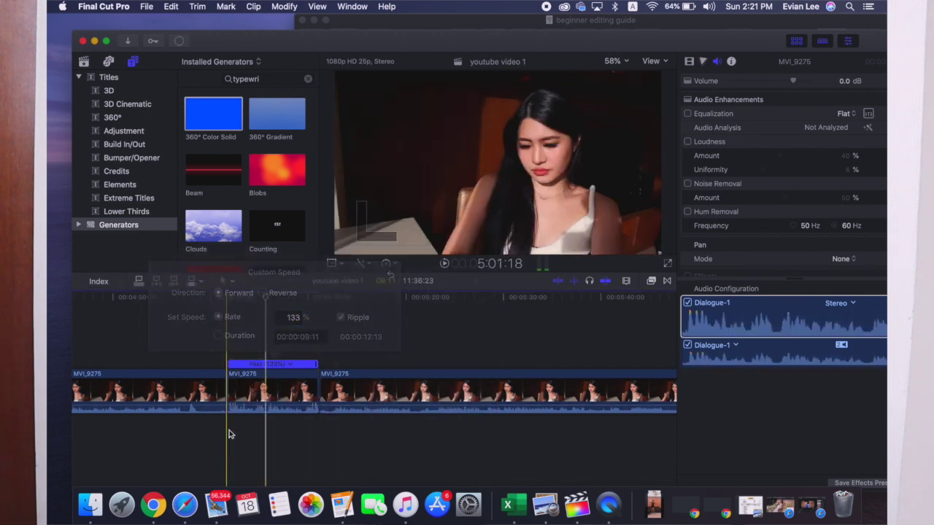